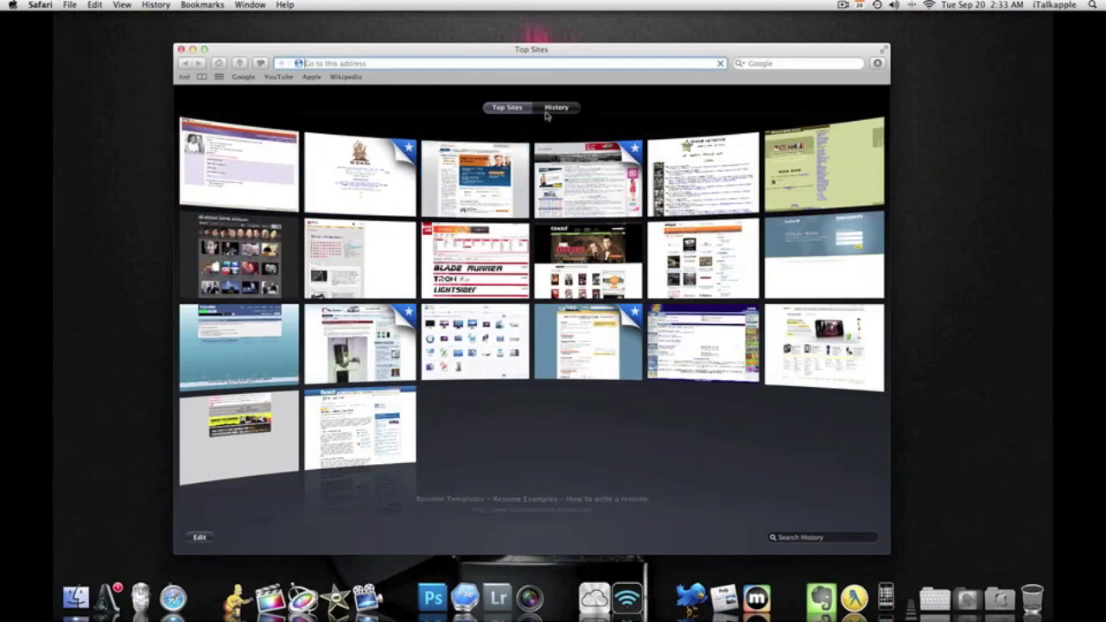
Clear the entire browsing history from the History view, confirm it, and return to Top Sites.
left_click(555, 108)
left_click(226, 537)
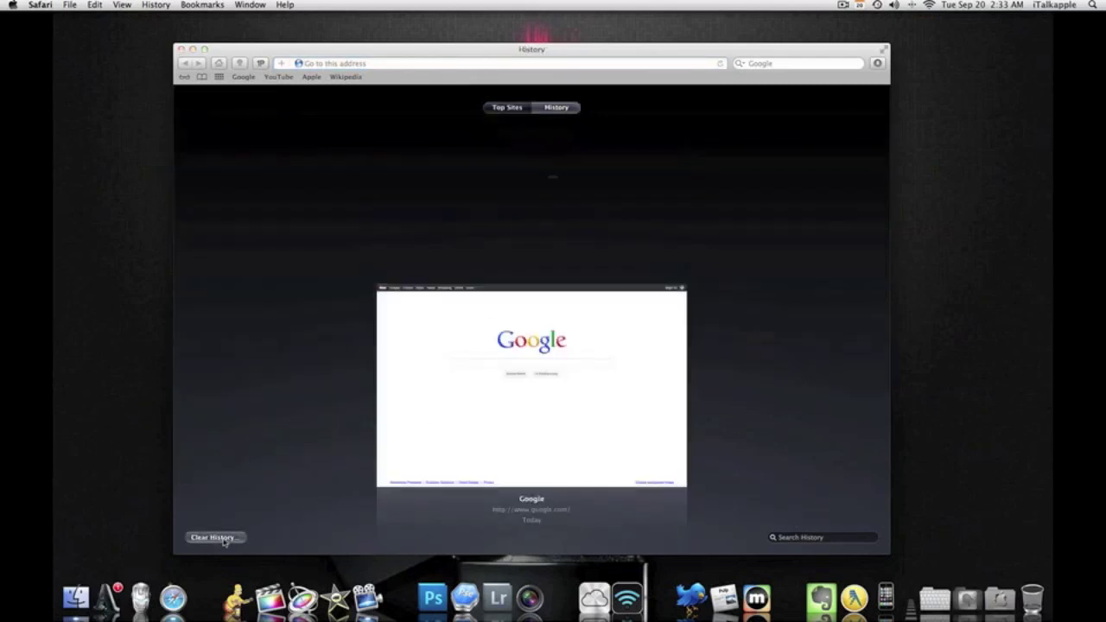
left_click(638, 209)
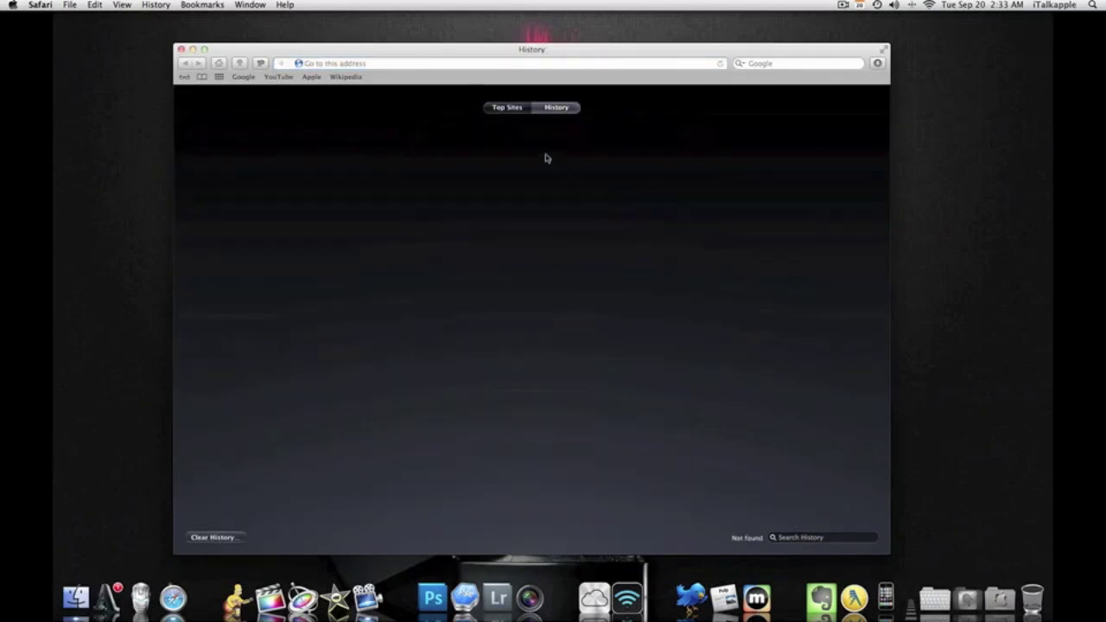
left_click(510, 108)
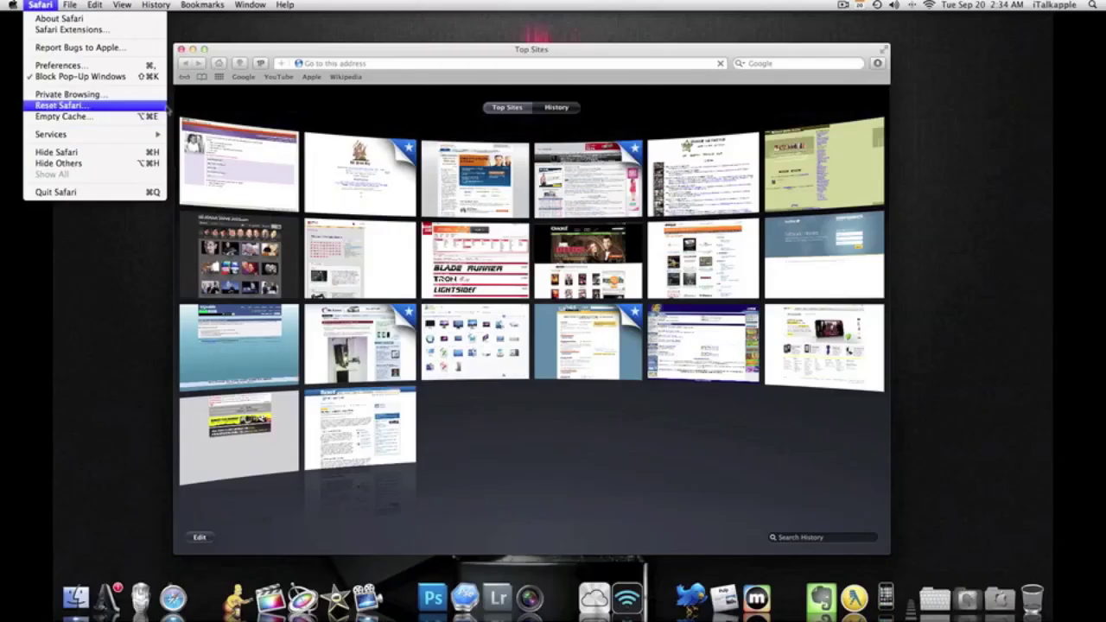
left_click(218, 107)
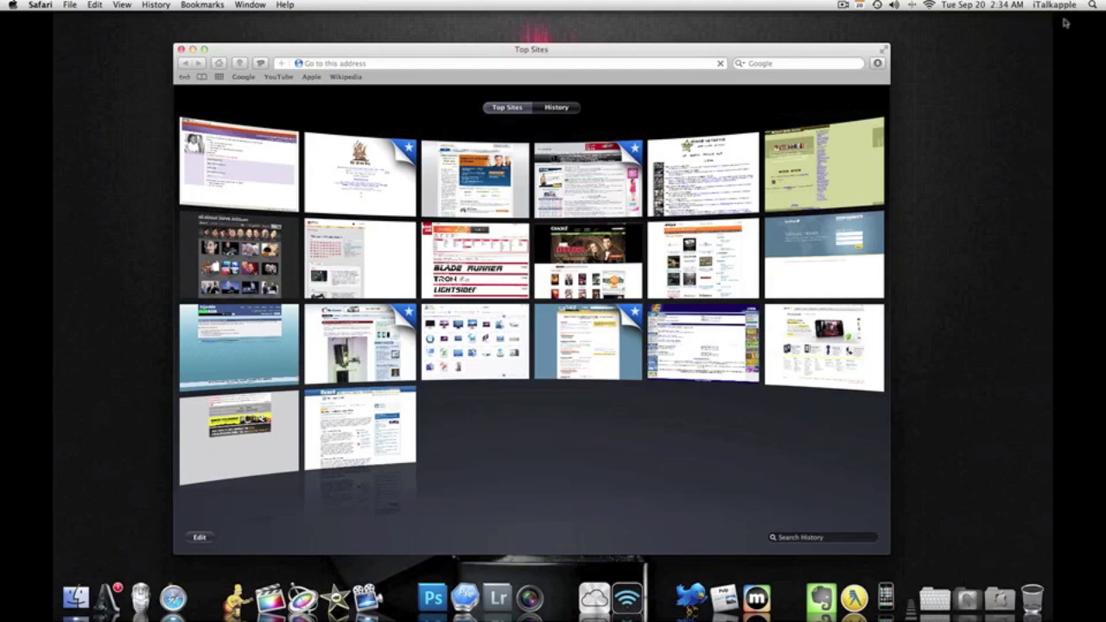
left_click(1092, 5)
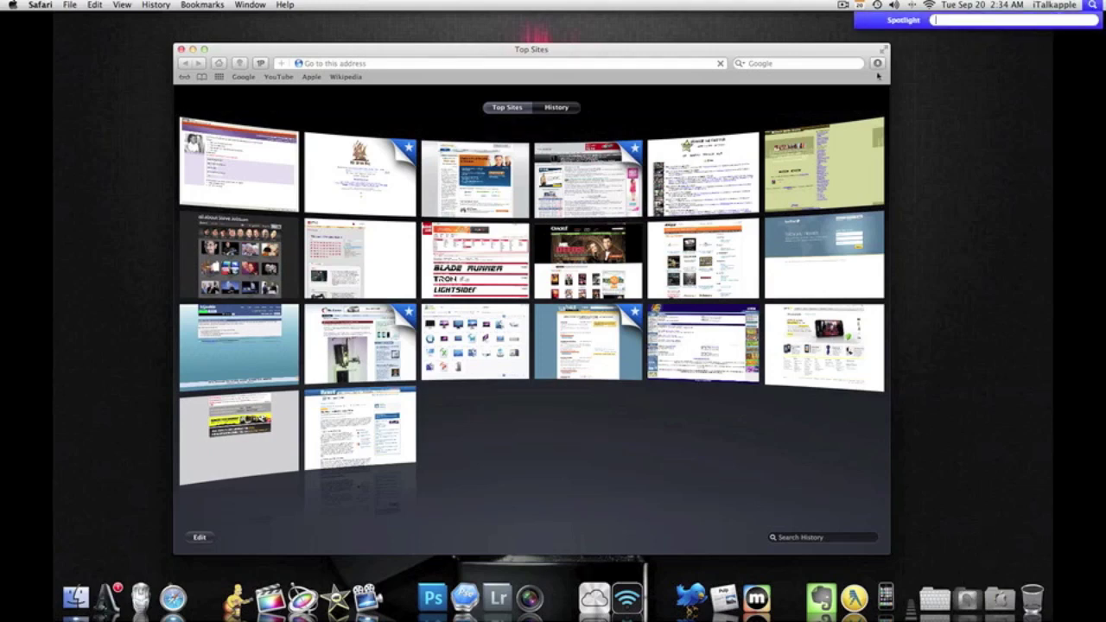
left_click(756, 33)
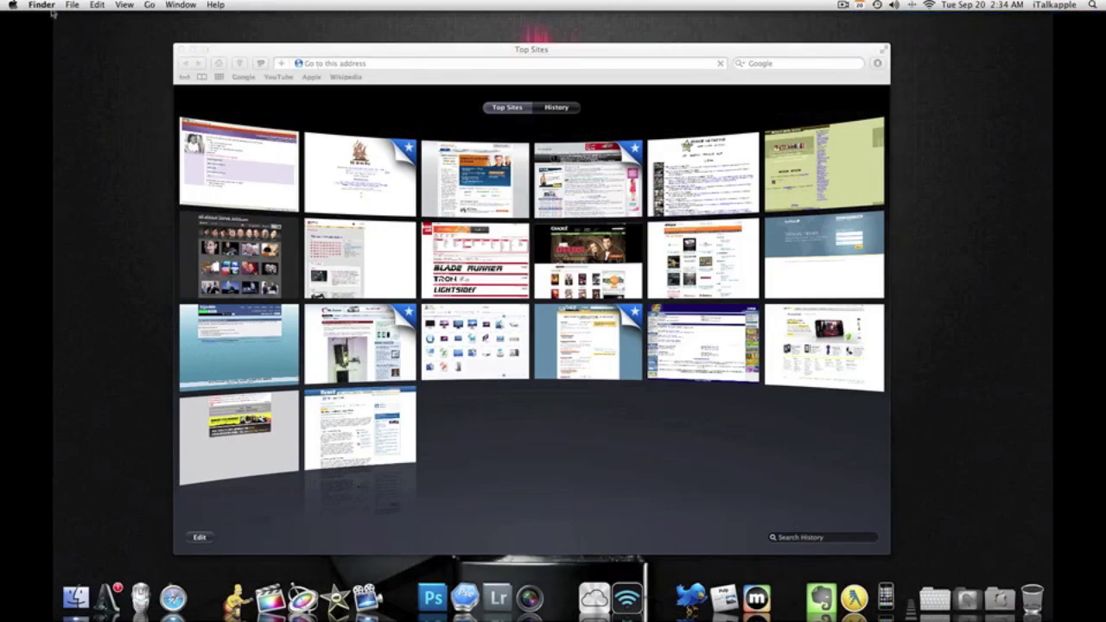
mouse_move(246, 45)
left_mouse_down()
mouse_move(233, 43)
mouse_move(249, 37)
left_mouse_up()
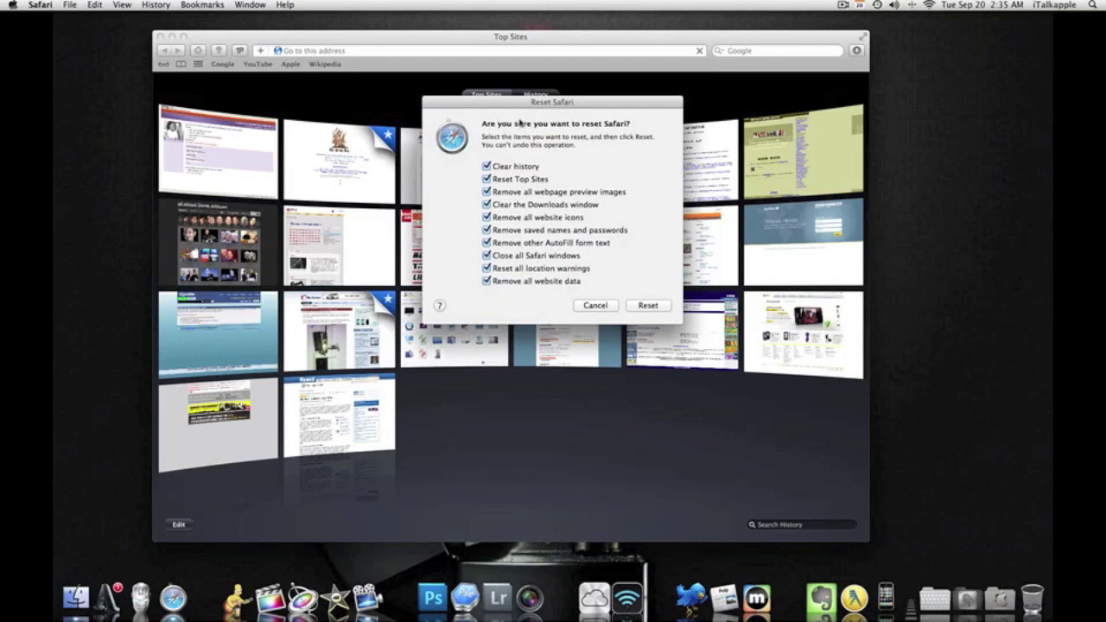
Exclude Clear history, Reset Top Sites and Remove all webpage preview images from the Reset Safari options.
left_click_drag(524, 101, 506, 139)
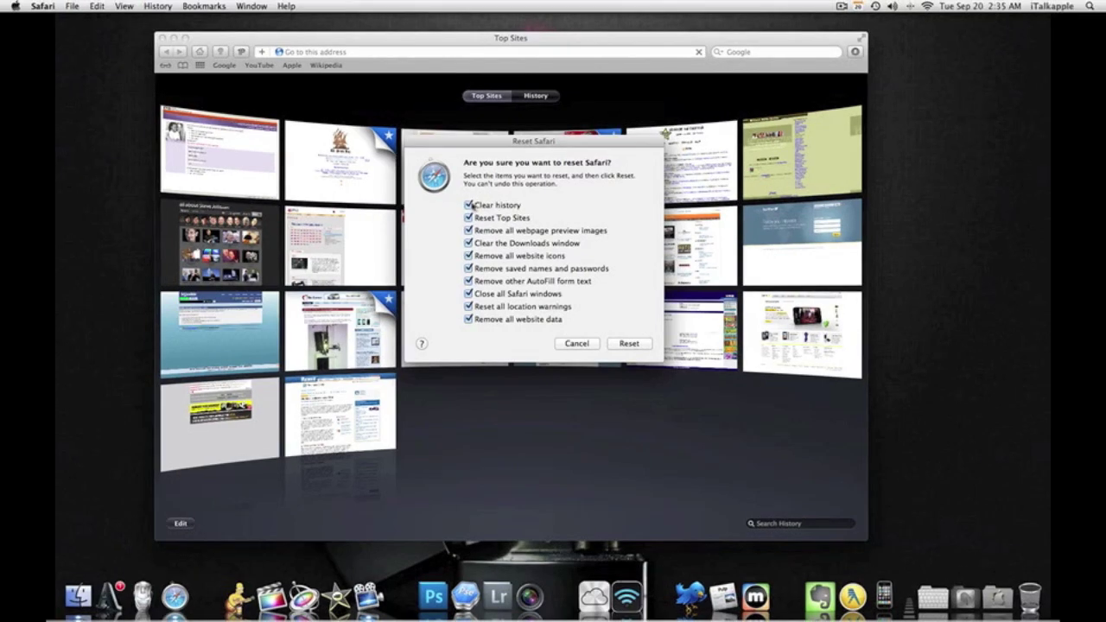
left_click(469, 205)
left_click(470, 218)
left_click(469, 230)
middle_click(267, 223)
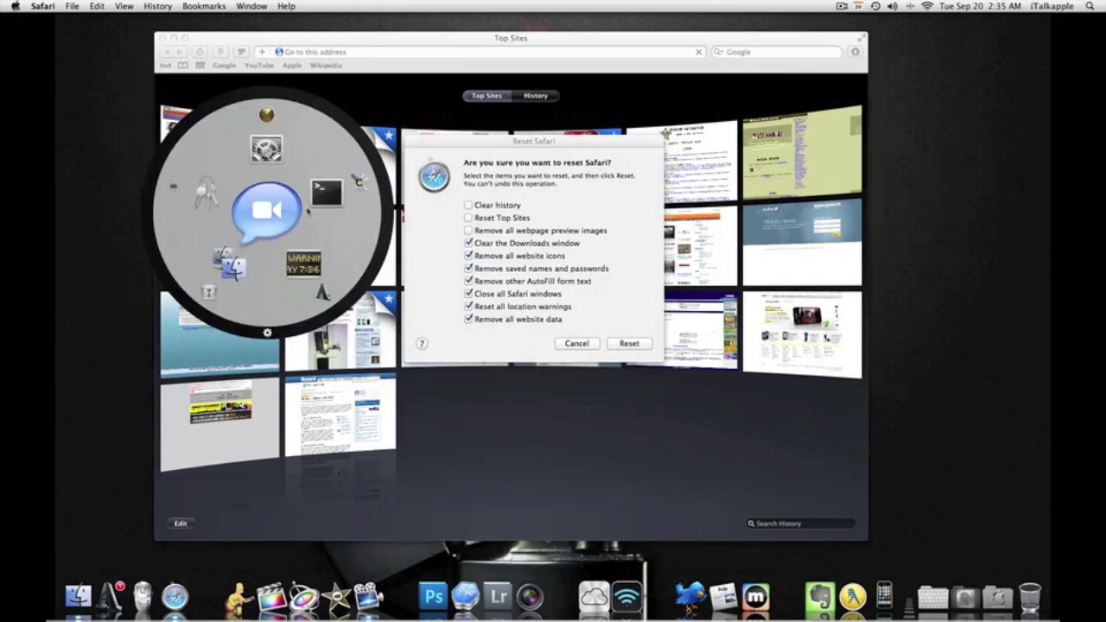
left_click(367, 100)
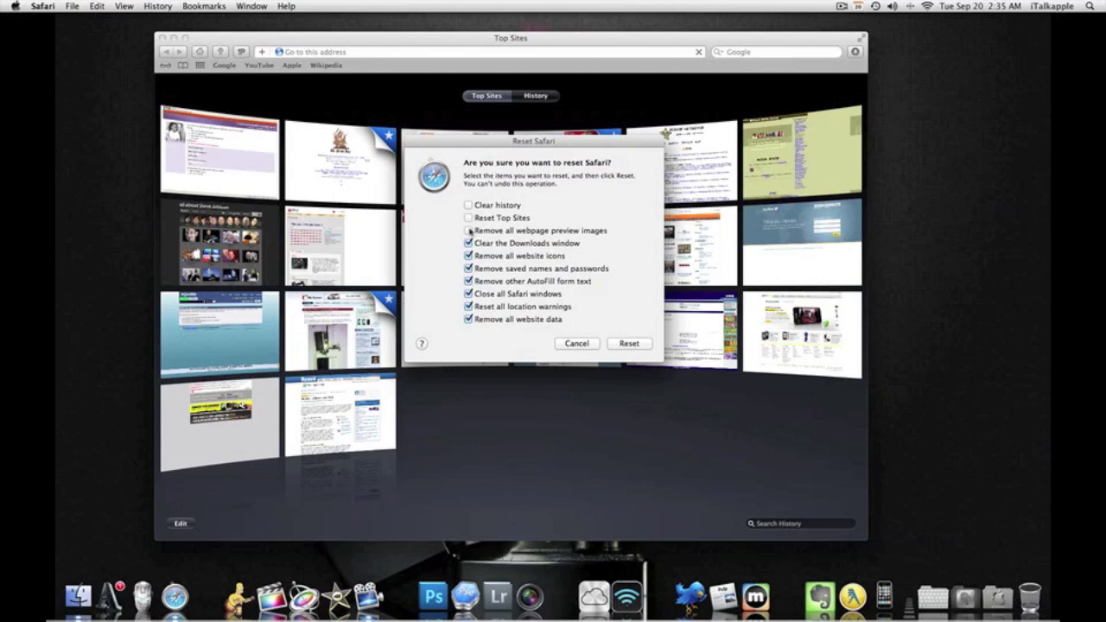
Re-enable Remove all webpage preview images, Reset Top Sites and Clear history, and cancel the Safari reset.
left_click_drag(449, 140, 444, 217)
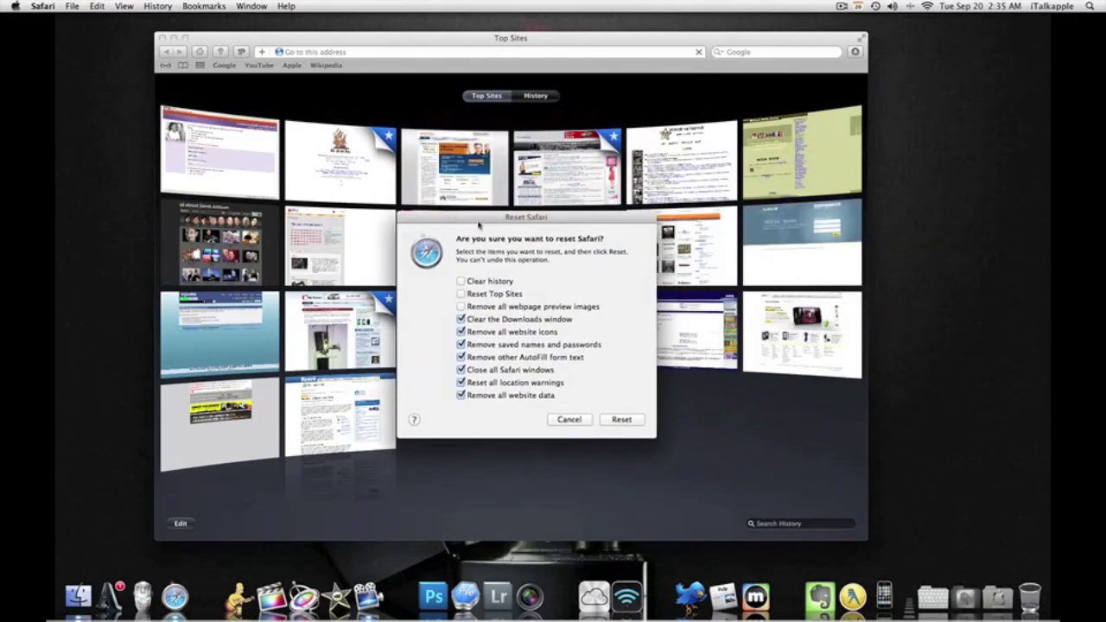
left_click(462, 307)
left_click(461, 332)
left_click(462, 332)
left_click(461, 294)
left_click(462, 281)
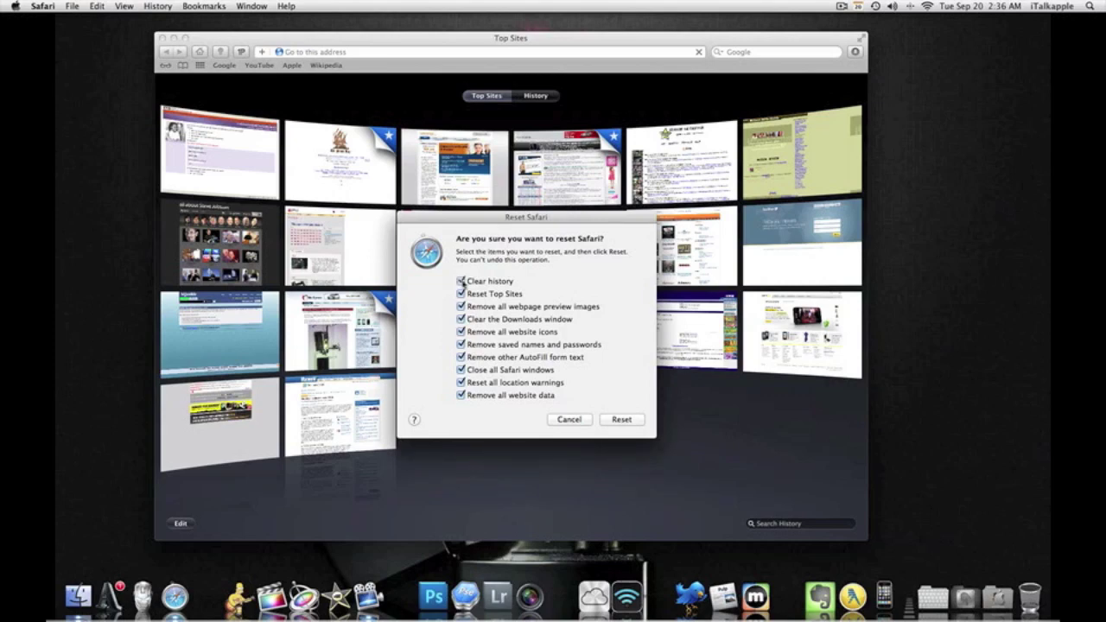
left_click(569, 420)
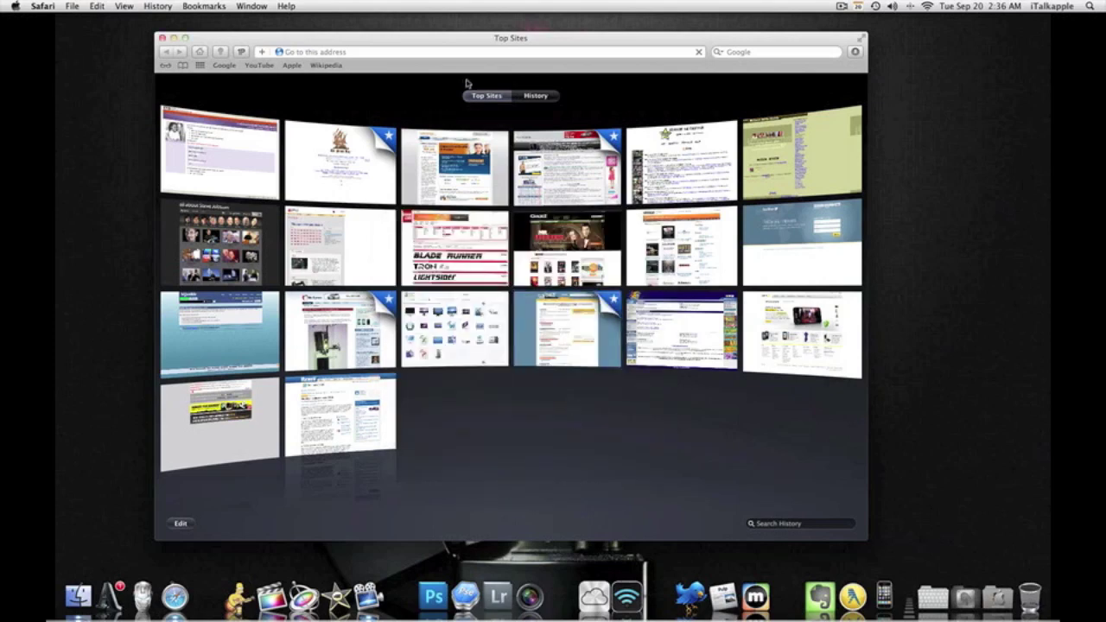
Load the bookmarked Google page and empty the browser cache, confirming the operation.
left_click(224, 65)
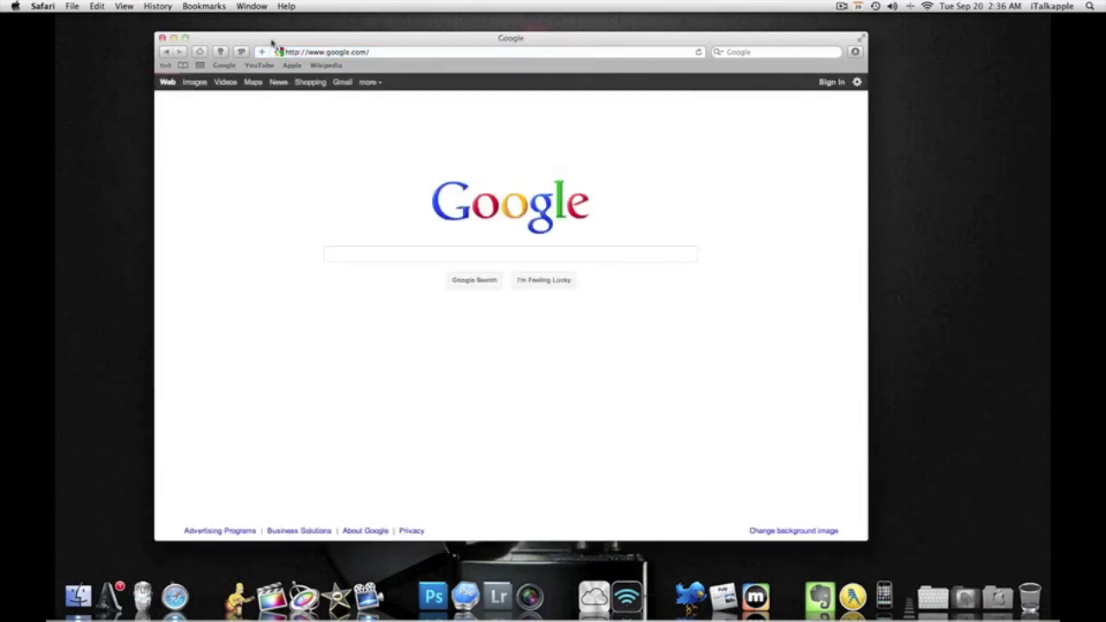
left_click_drag(272, 43, 253, 36)
left_click(43, 6)
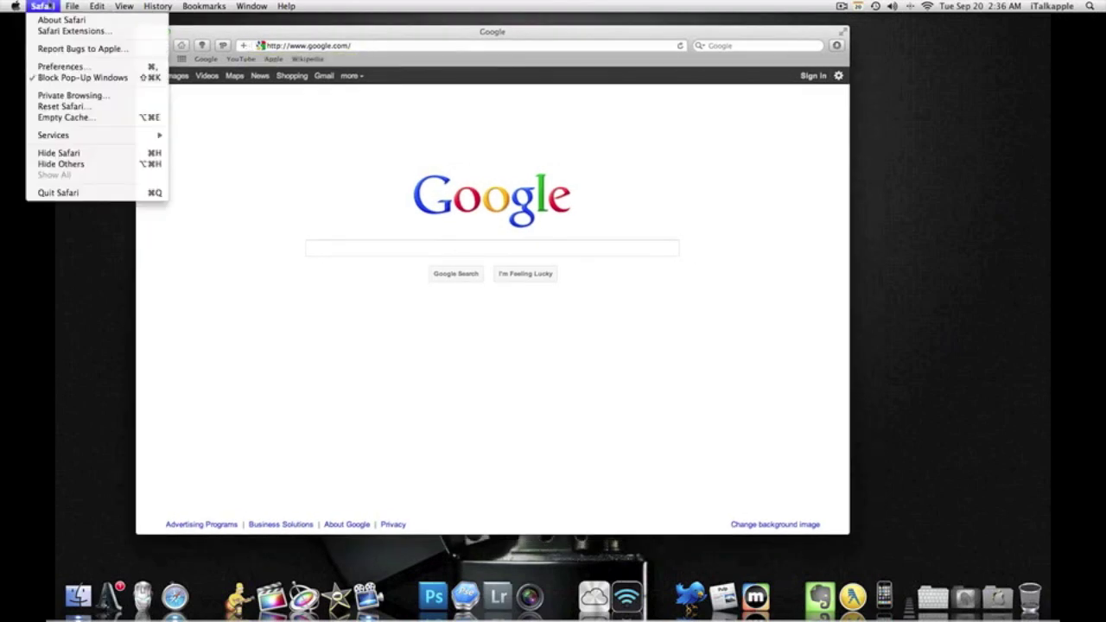
left_click(87, 124)
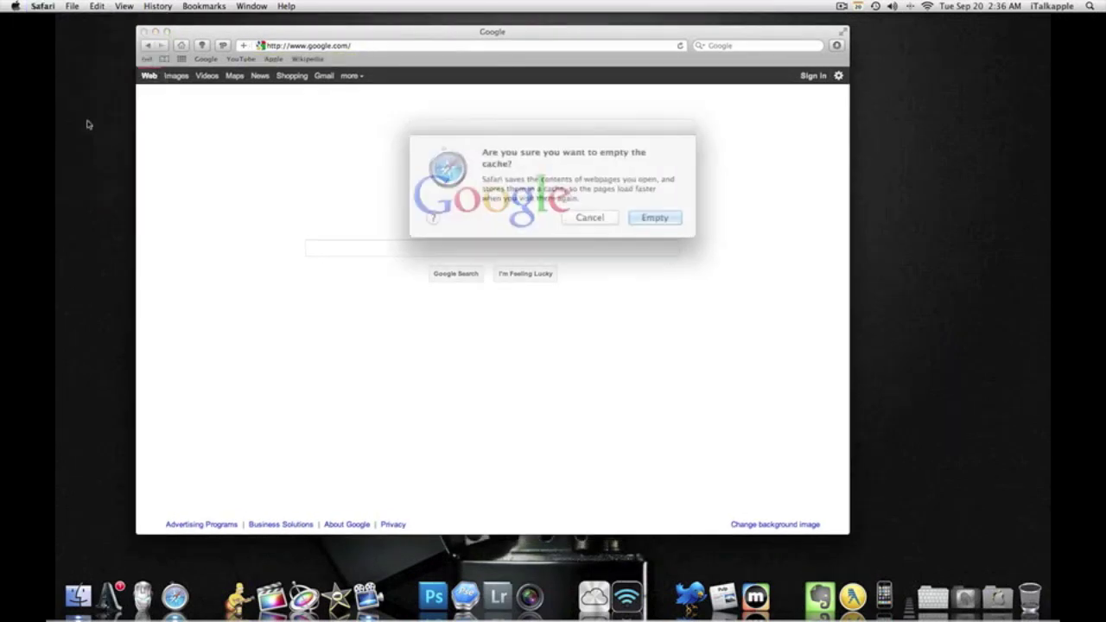
left_click(629, 214)
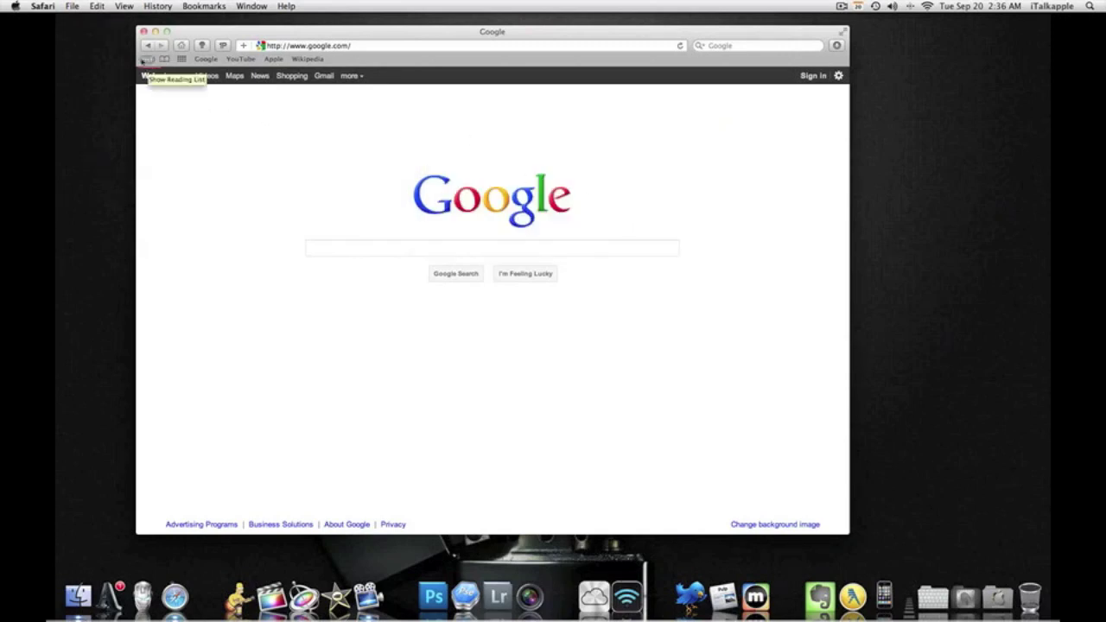
Empty the browser cache once more and close the Google browser window.
left_click(43, 8)
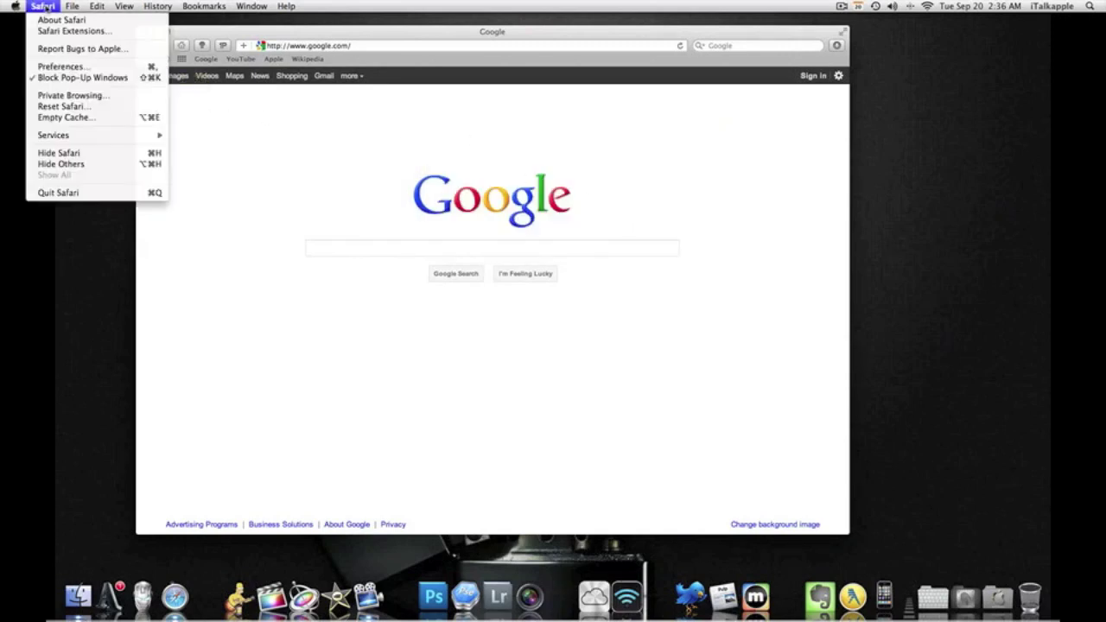
left_click(65, 119)
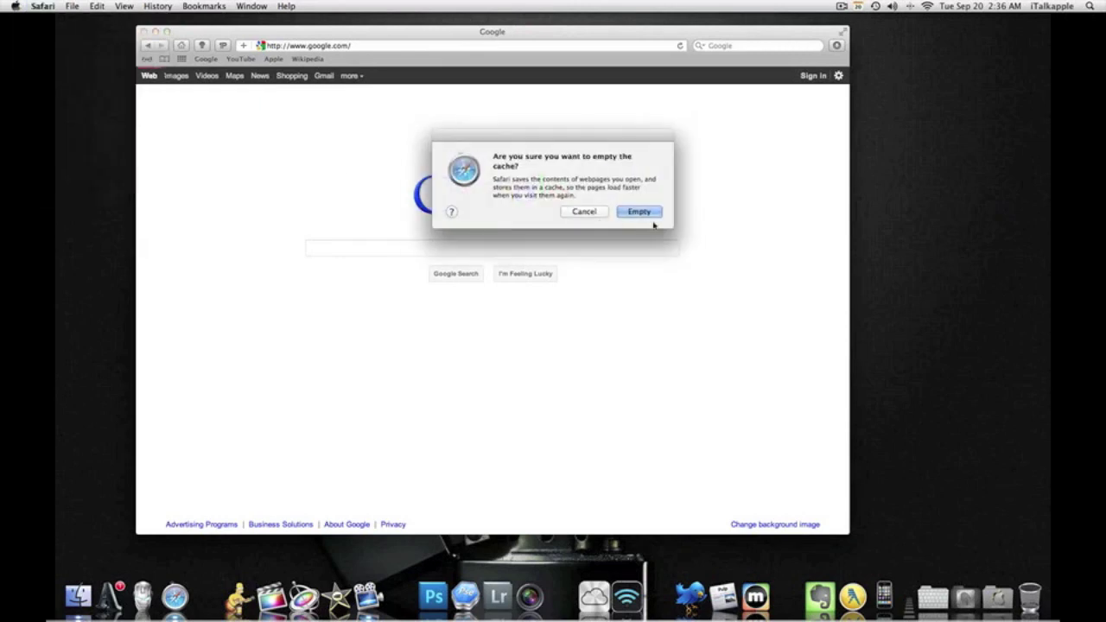
left_click(650, 218)
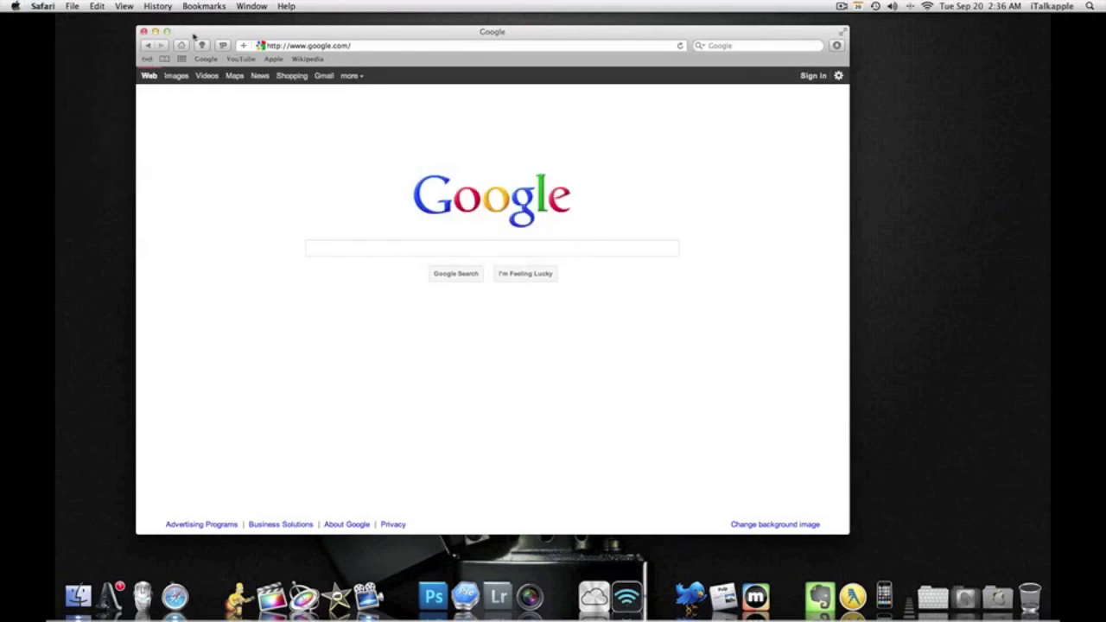
left_click_drag(207, 35, 180, 33)
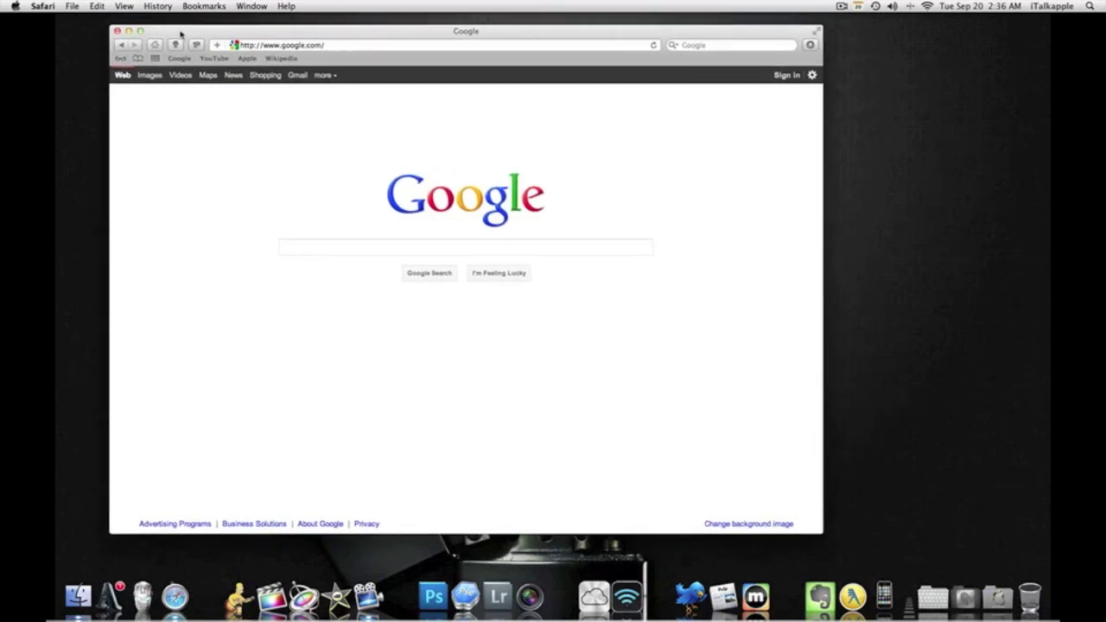
left_click(118, 32)
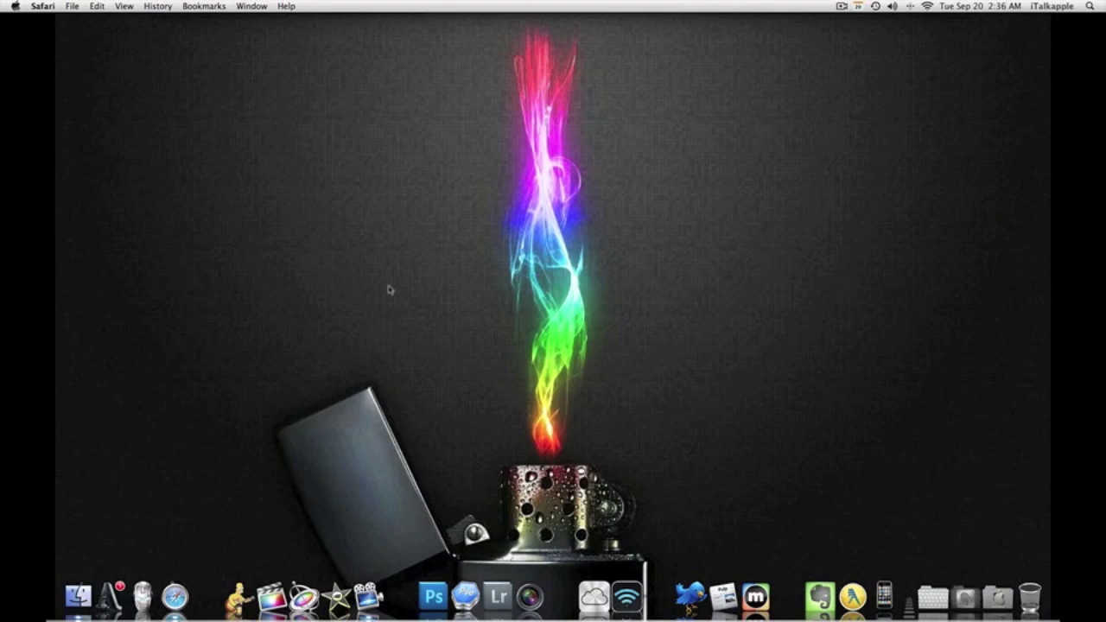
key("ctrl+Right")
key("ctrl+Right")
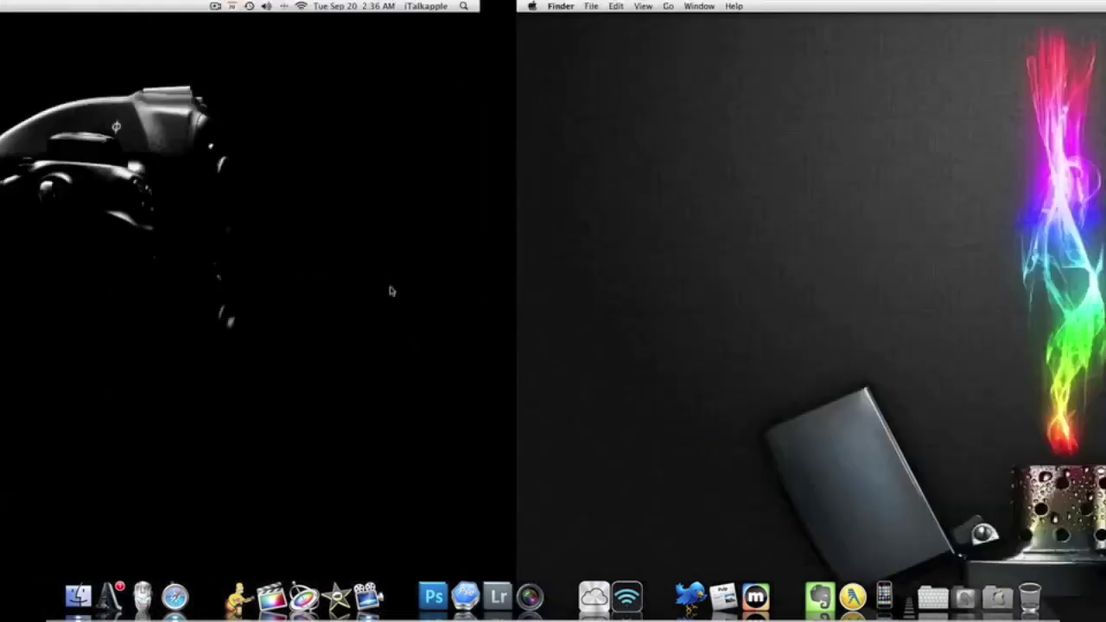
key("ctrl+Right")
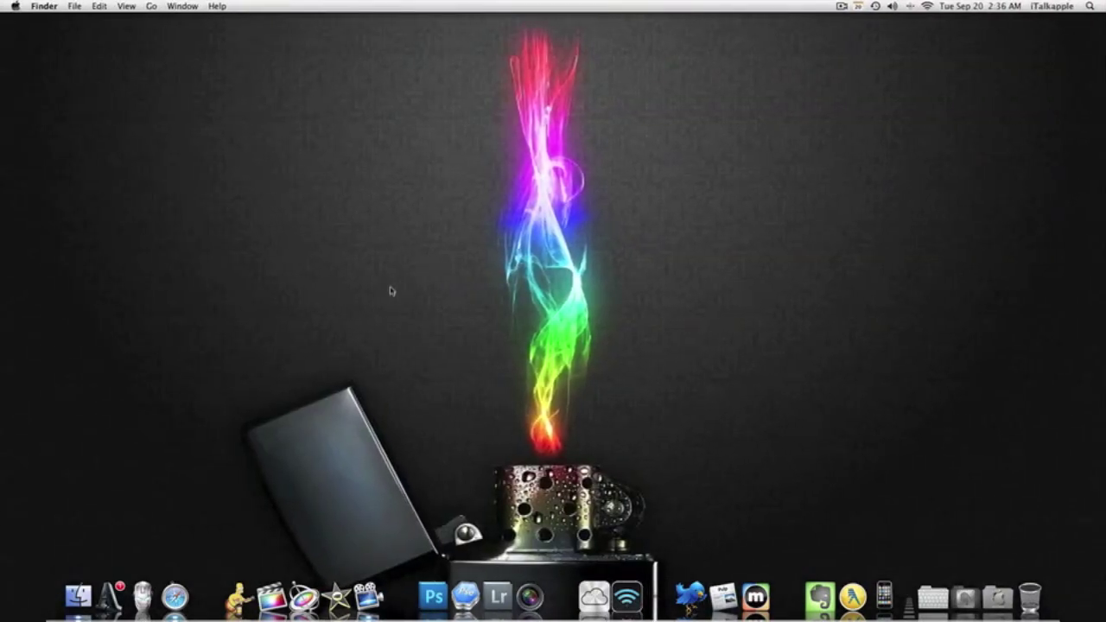
key("ctrl+Left")
key("ctrl+Left")
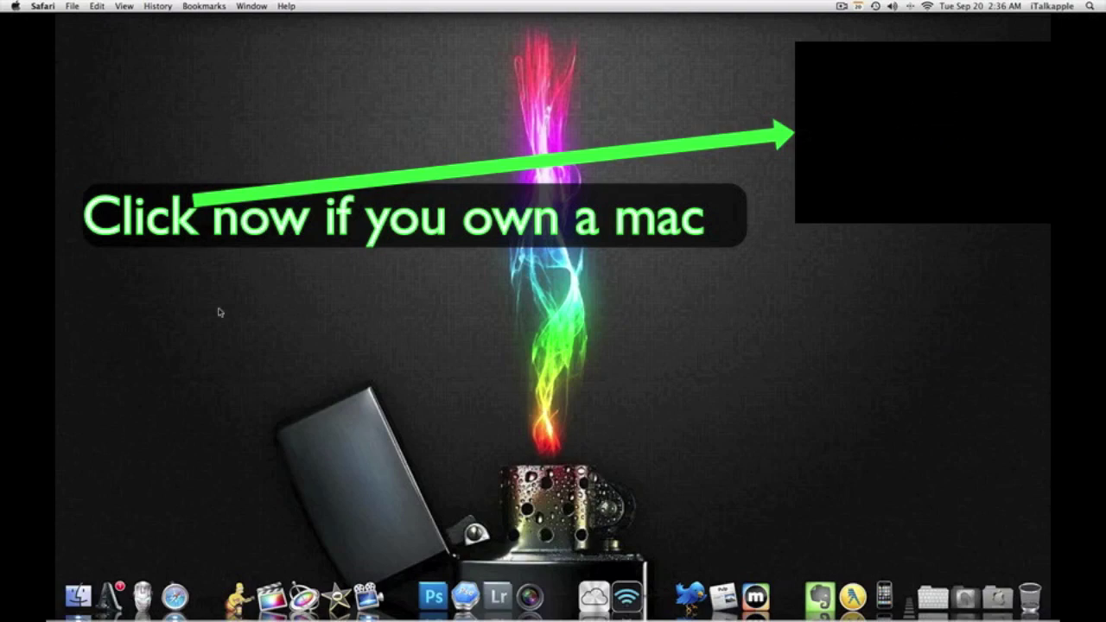
key("F12")
key("F12")
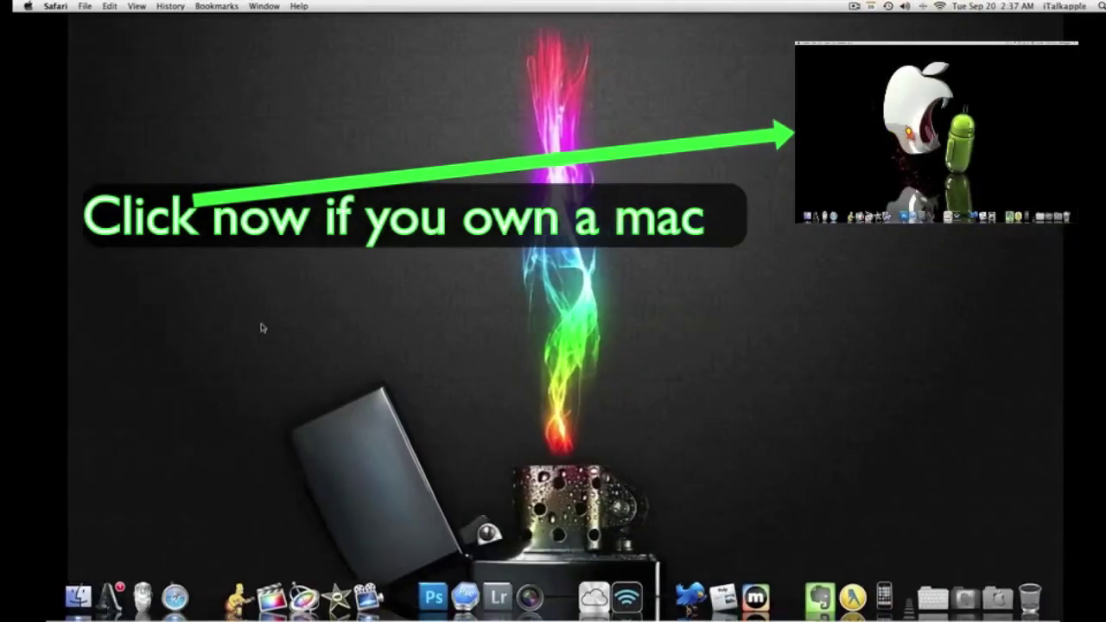
key("F12")
key("F12")
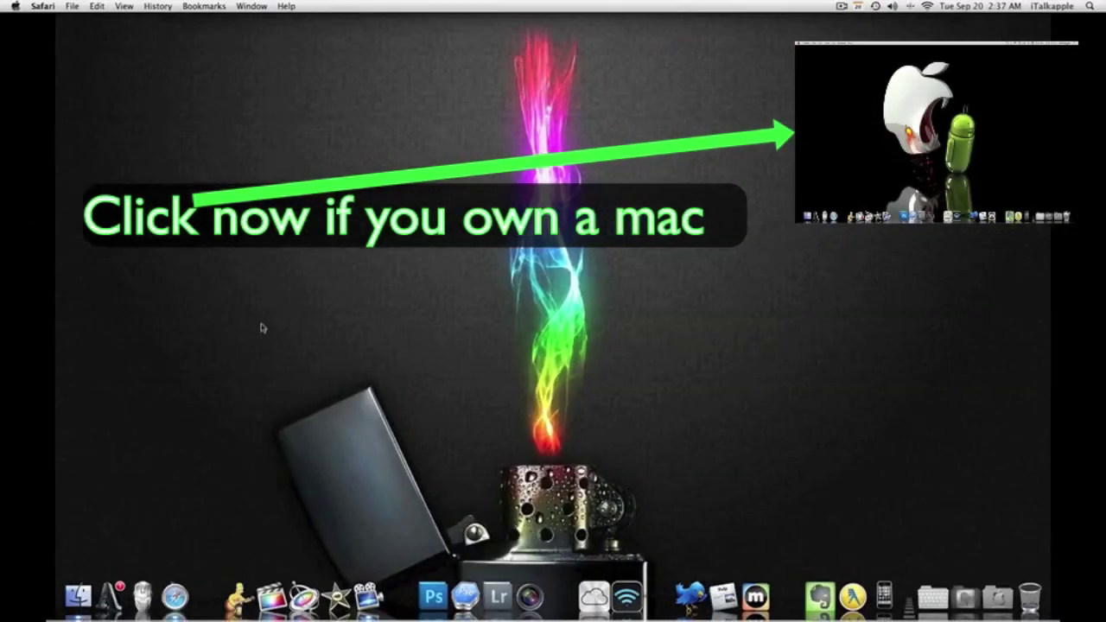
key("ctrl+Right")
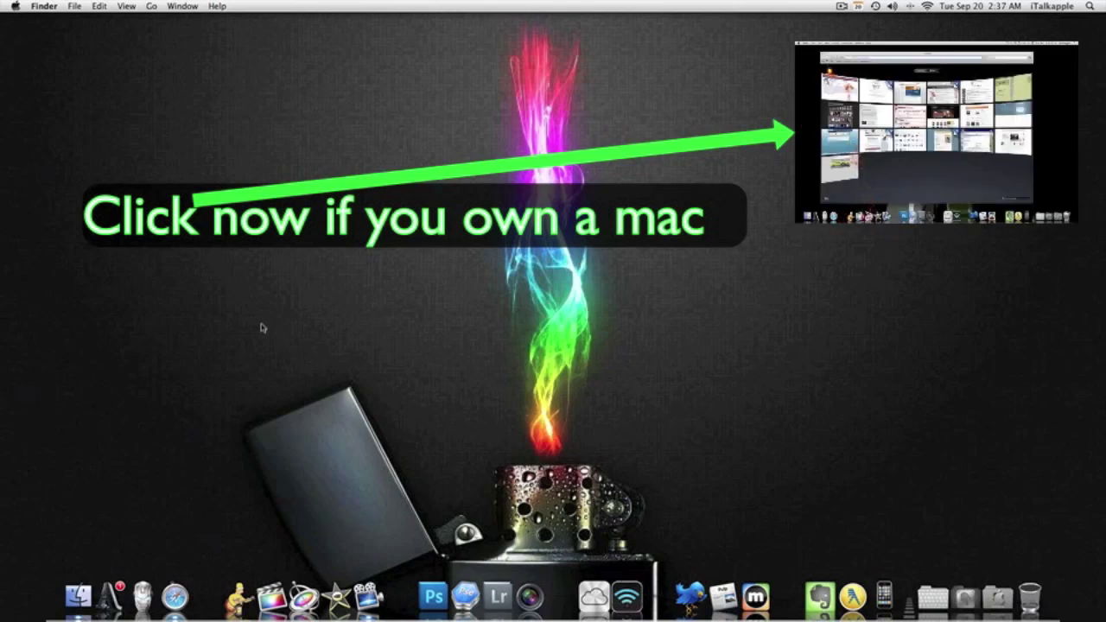
key("ctrl+Right")
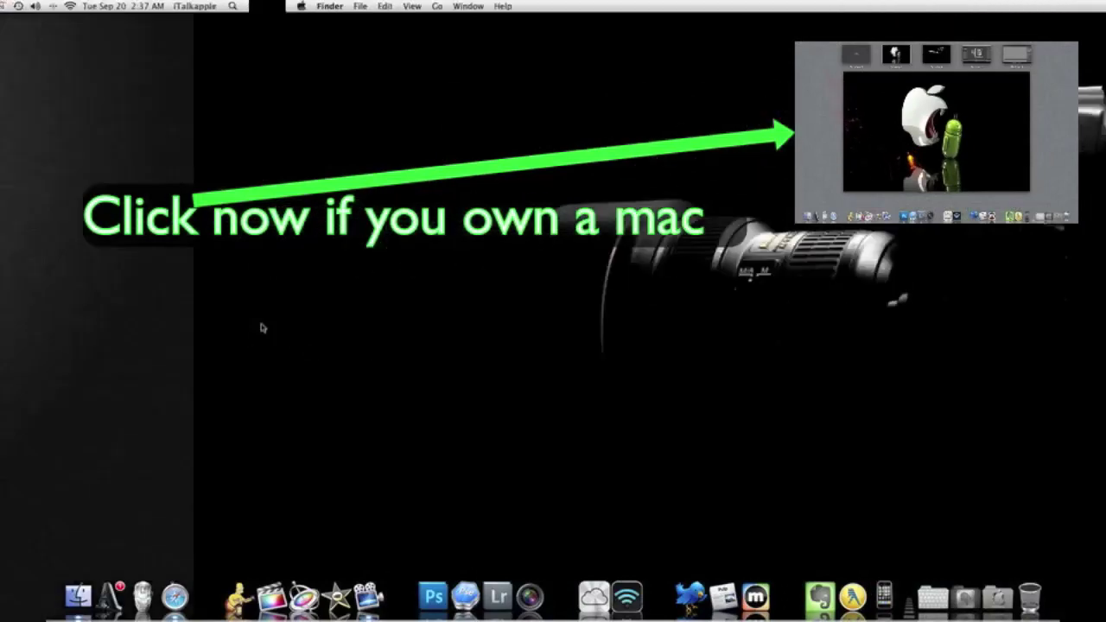
key("ctrl+Left")
key("ctrl+Right")
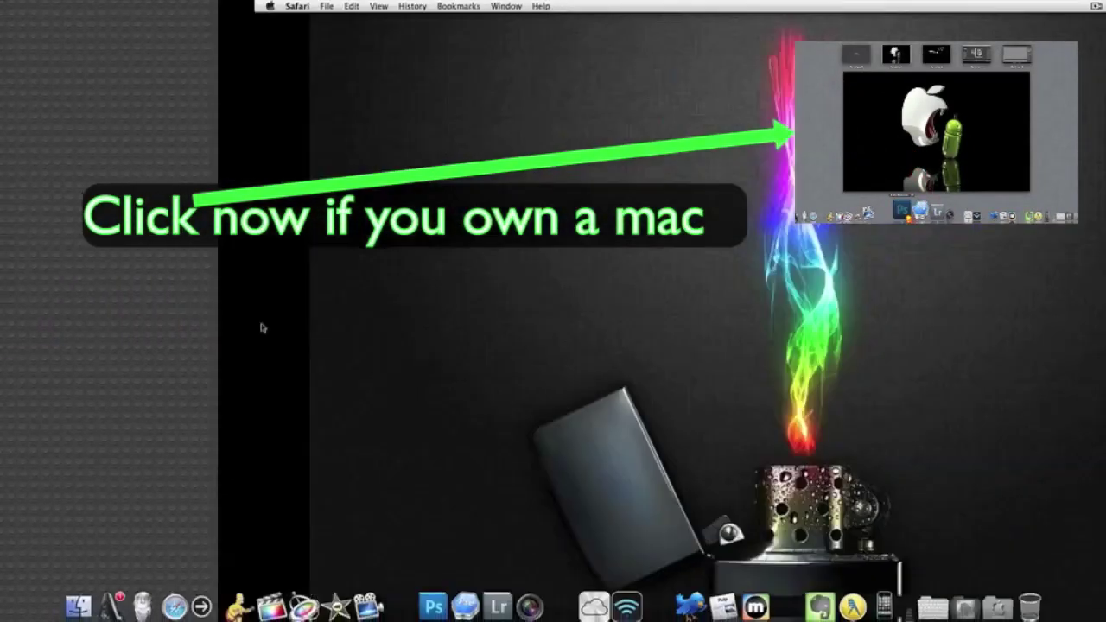